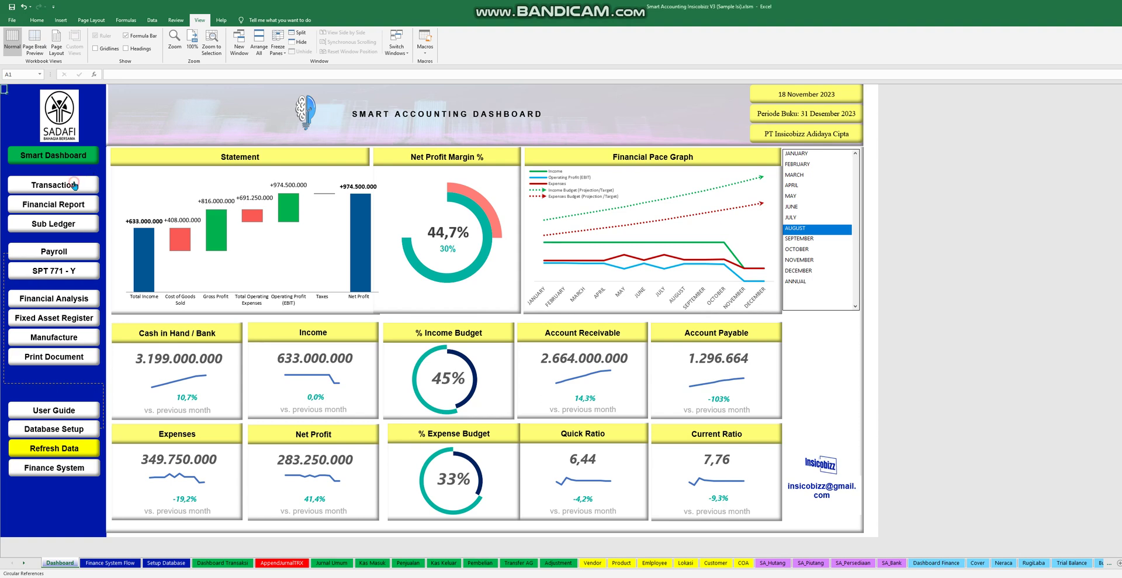
- Open the transaction dashboard and examine the entries in the Appendix Jurnal sheet
{"action": "left_click", "coordinate": [55, 184]}
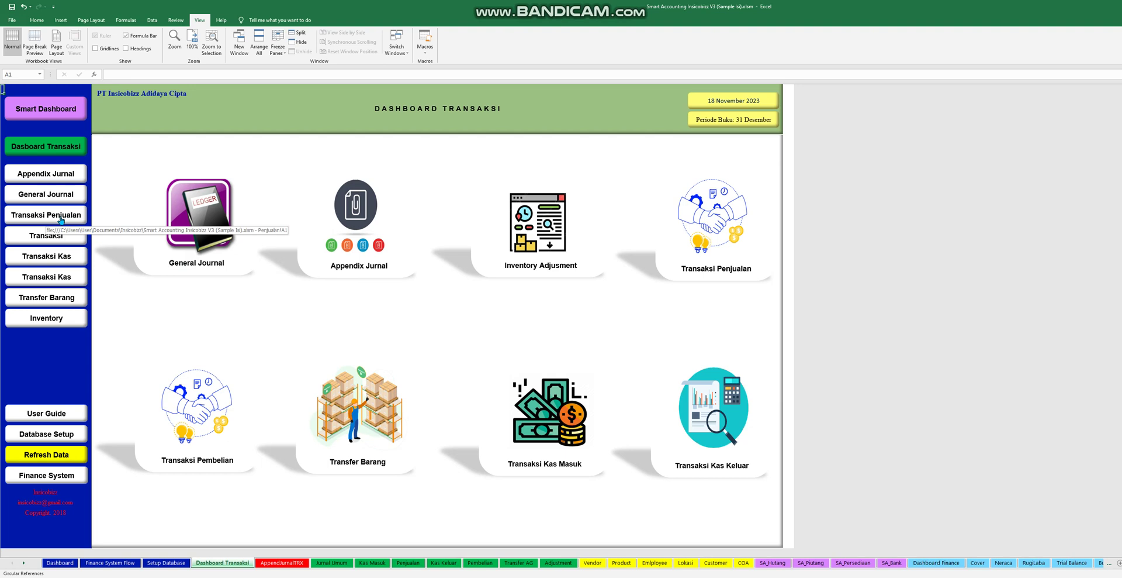
{"action": "left_click", "coordinate": [70, 179]}
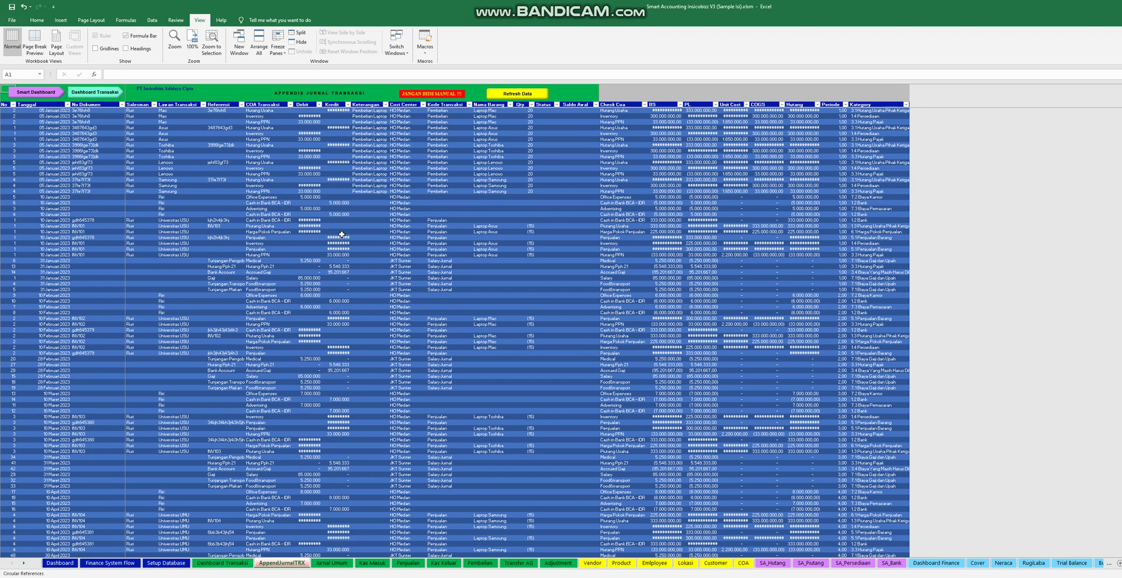
{"action": "left_click_drag", "start_coordinate": [58, 162], "coordinate": [35, 151]}
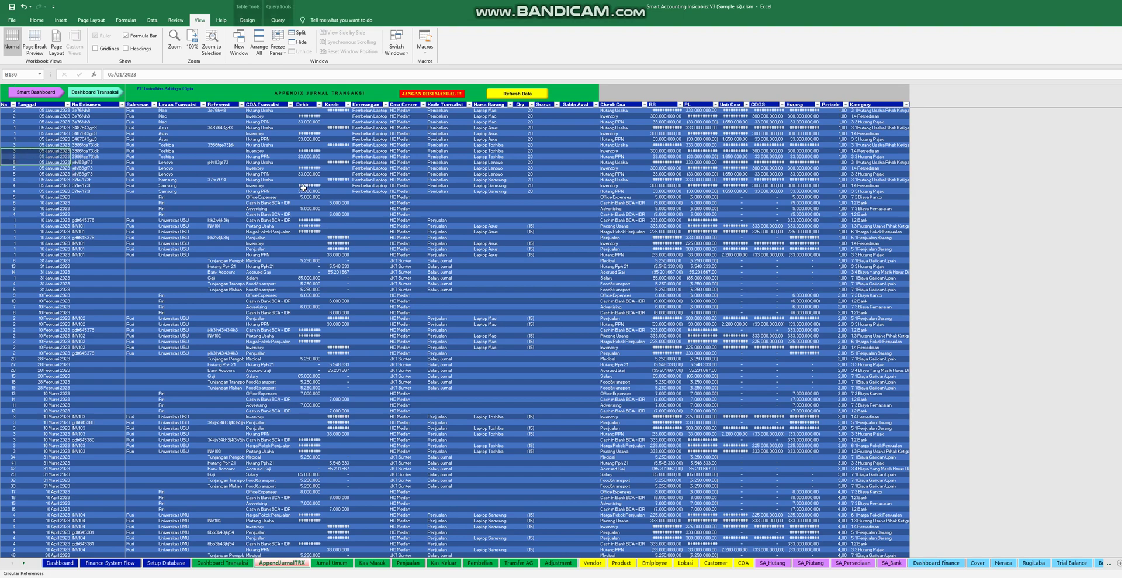
{"action": "scroll", "coordinate": [555, 337], "scroll_direction": "up", "scroll_amount": 5}
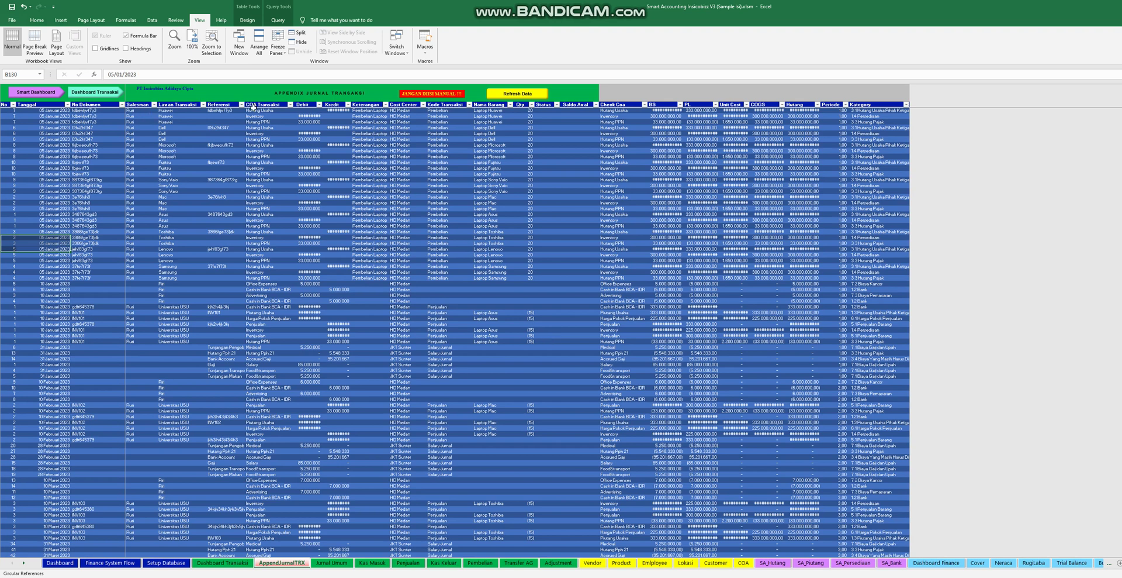
- Open the General Journal from the transaction dashboard and review its COA Transaksi entries through to the end of the table
{"action": "left_click", "coordinate": [108, 95]}
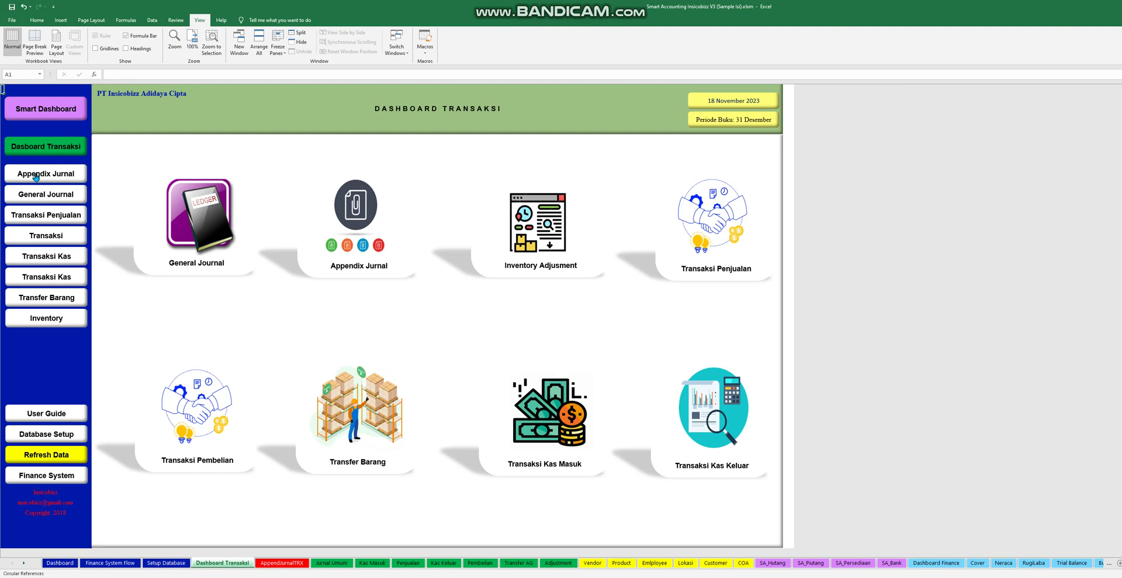
{"action": "left_click", "coordinate": [51, 201]}
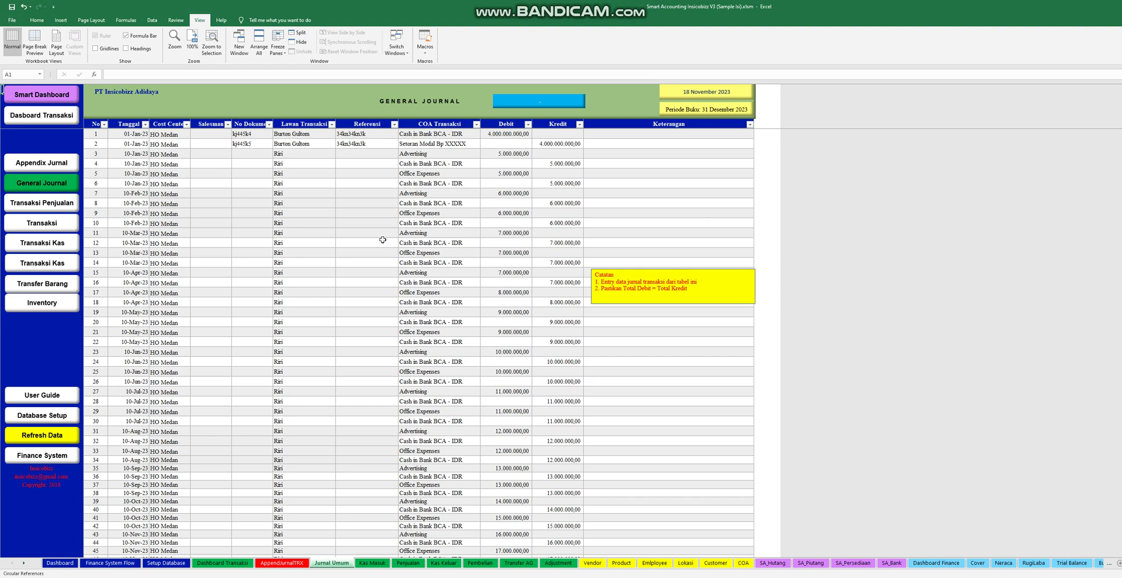
{"action": "left_click", "coordinate": [444, 275]}
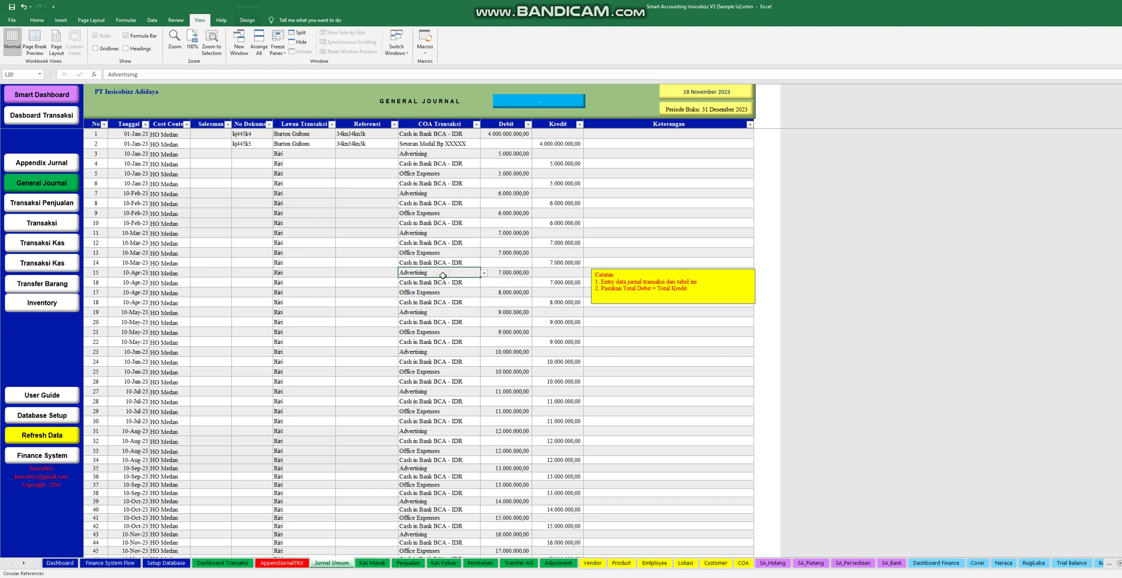
{"action": "scroll", "coordinate": [443, 274], "scroll_direction": "down", "scroll_amount": 9}
{"action": "scroll", "coordinate": [443, 275], "scroll_direction": "down", "scroll_amount": 5}
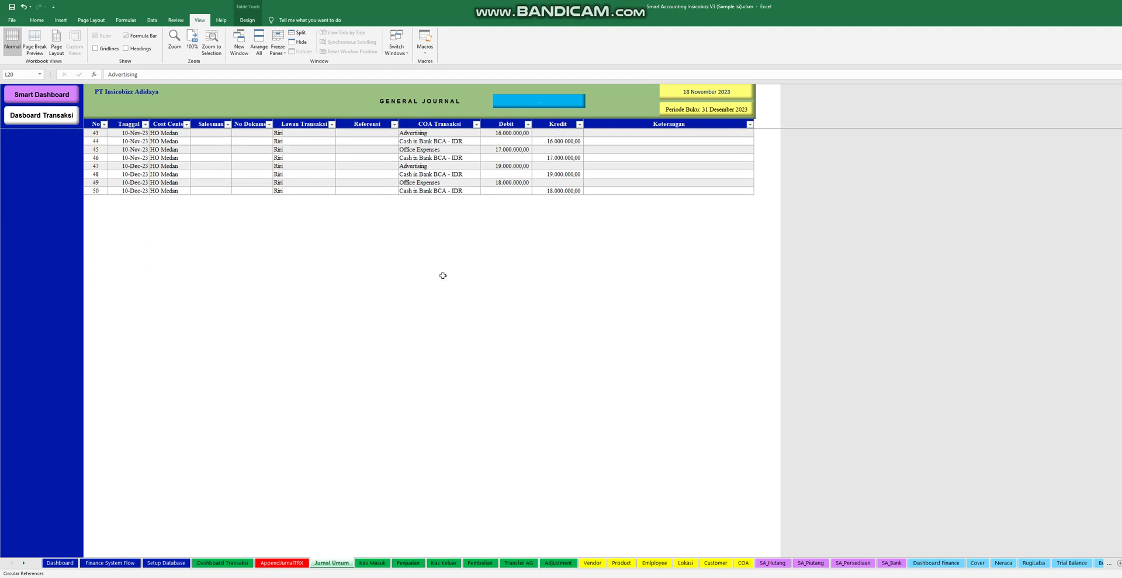
{"action": "scroll", "coordinate": [443, 275], "scroll_direction": "up", "scroll_amount": 8}
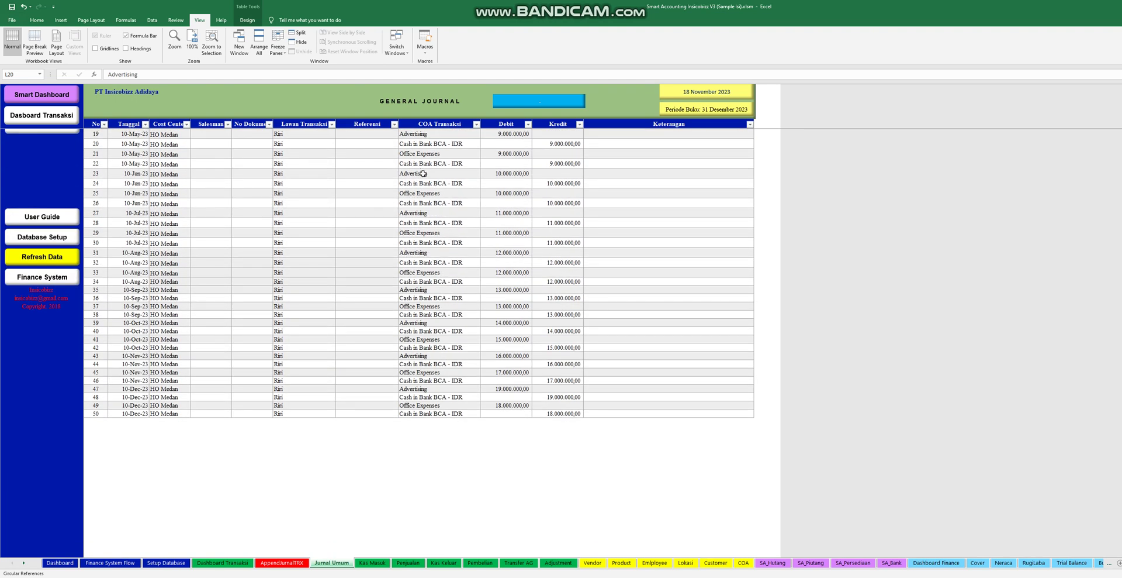
{"action": "left_click", "coordinate": [422, 173]}
{"action": "left_click", "coordinate": [428, 194]}
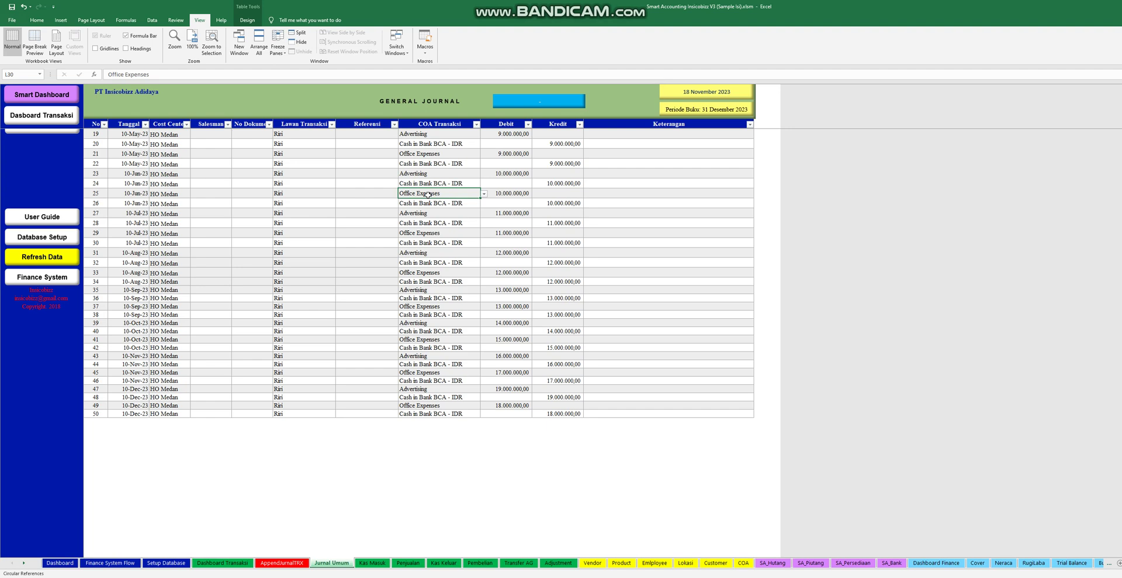
{"action": "left_click", "coordinate": [429, 223]}
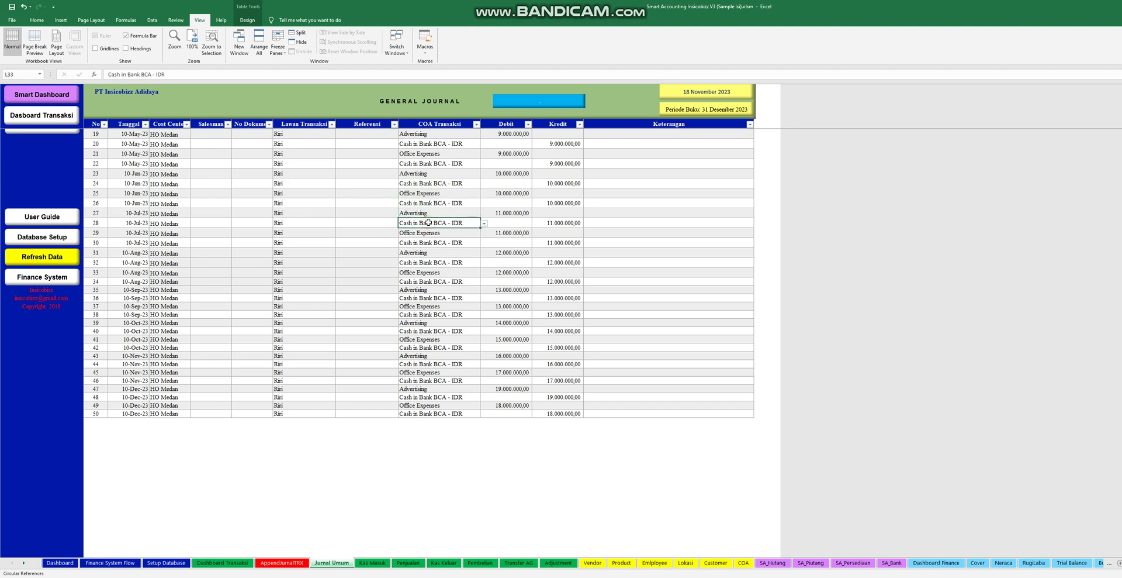
{"action": "scroll", "coordinate": [429, 223], "scroll_direction": "up", "scroll_amount": 6}
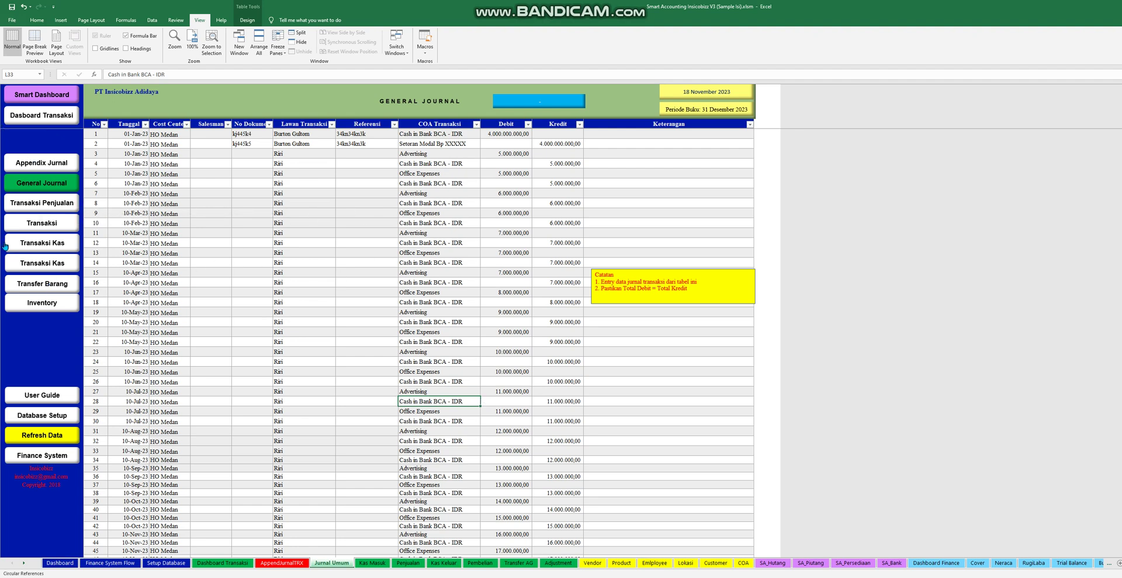
- Open the Transaksi Penjualan sheet and examine the available options for Kode Transaksi and Nama Customer
{"action": "left_click", "coordinate": [31, 203]}
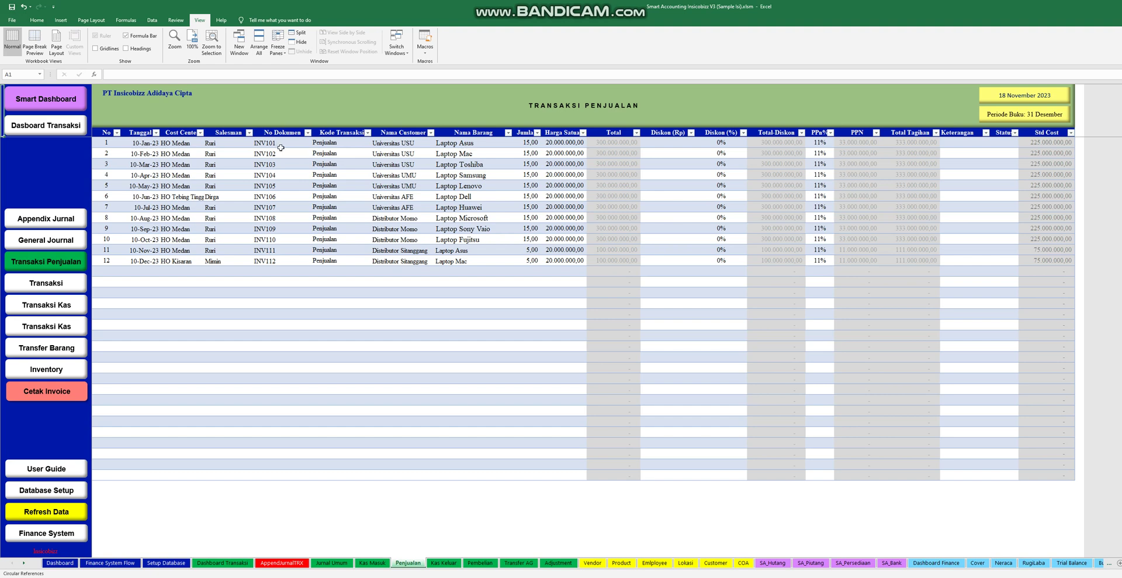
{"action": "left_click", "coordinate": [342, 142]}
{"action": "left_click", "coordinate": [375, 143]}
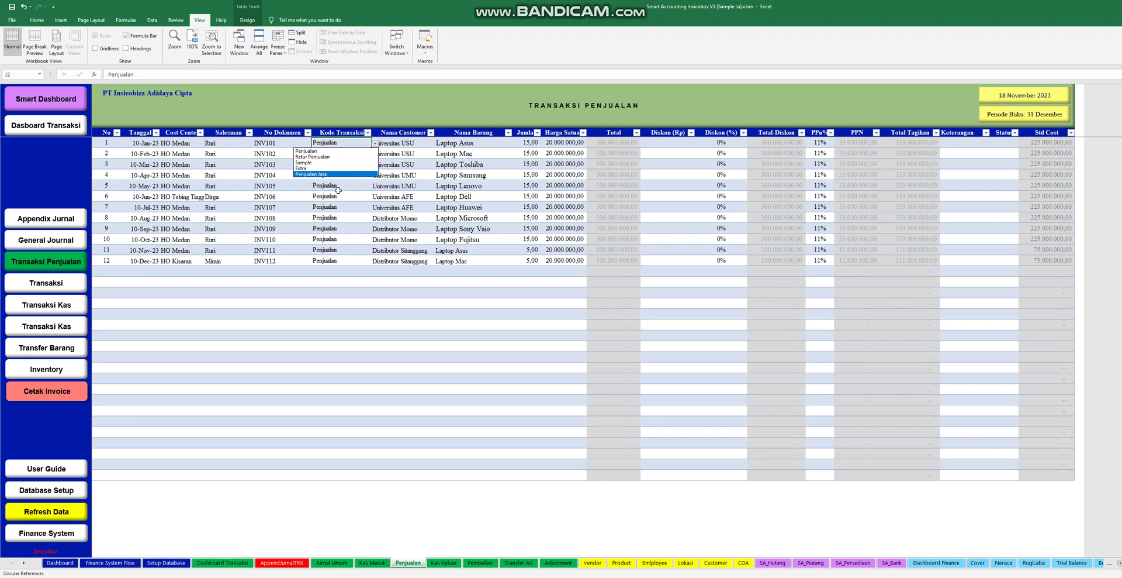
{"action": "key", "text": "Escape"}
{"action": "left_click", "coordinate": [395, 166]}
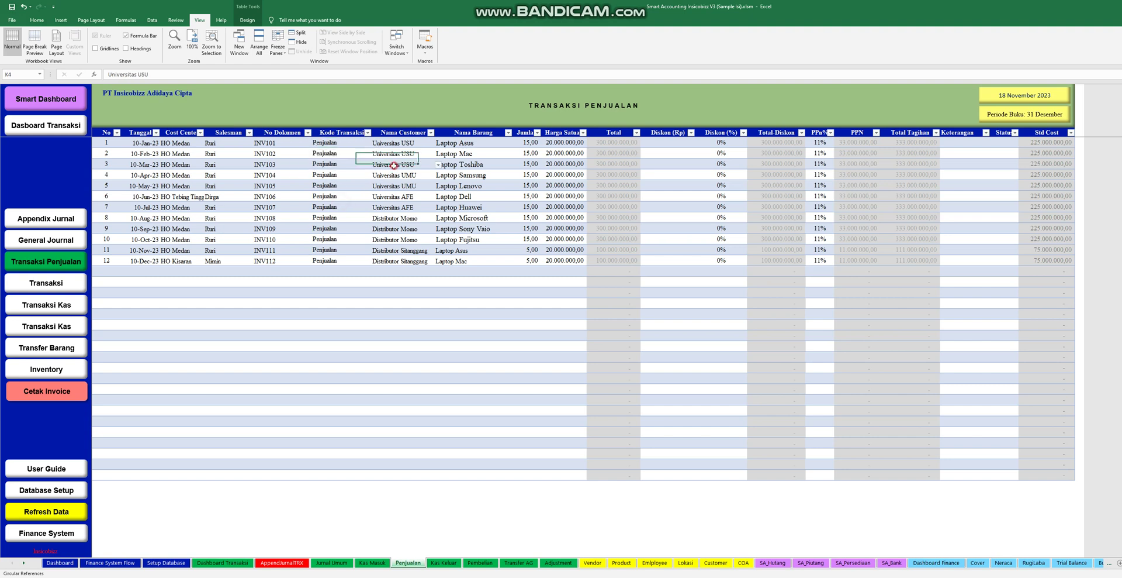
{"action": "left_click", "coordinate": [439, 165]}
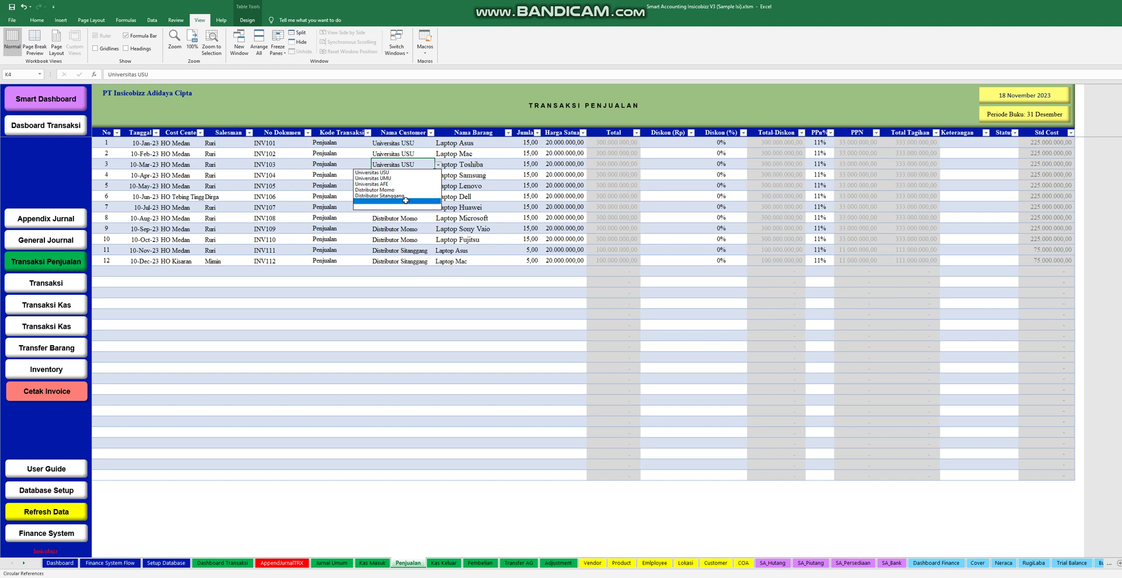
{"action": "left_click", "coordinate": [464, 178]}
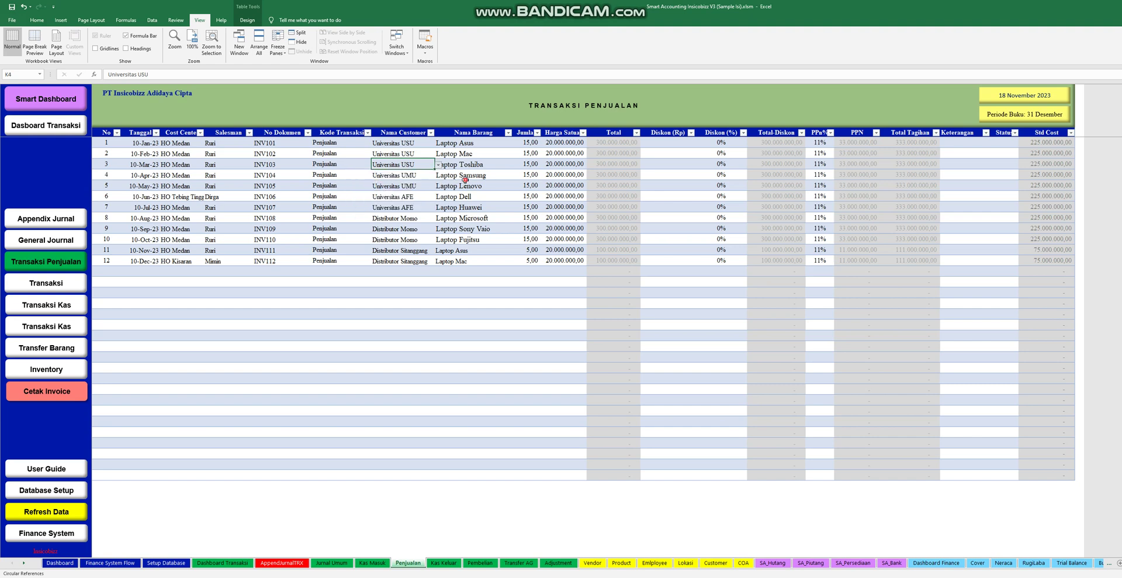
- Inspect the Nama Barang, Jumlah, Harga Satuan and Diskon (Rp) cells in the first sales rows
{"action": "left_click", "coordinate": [475, 163]}
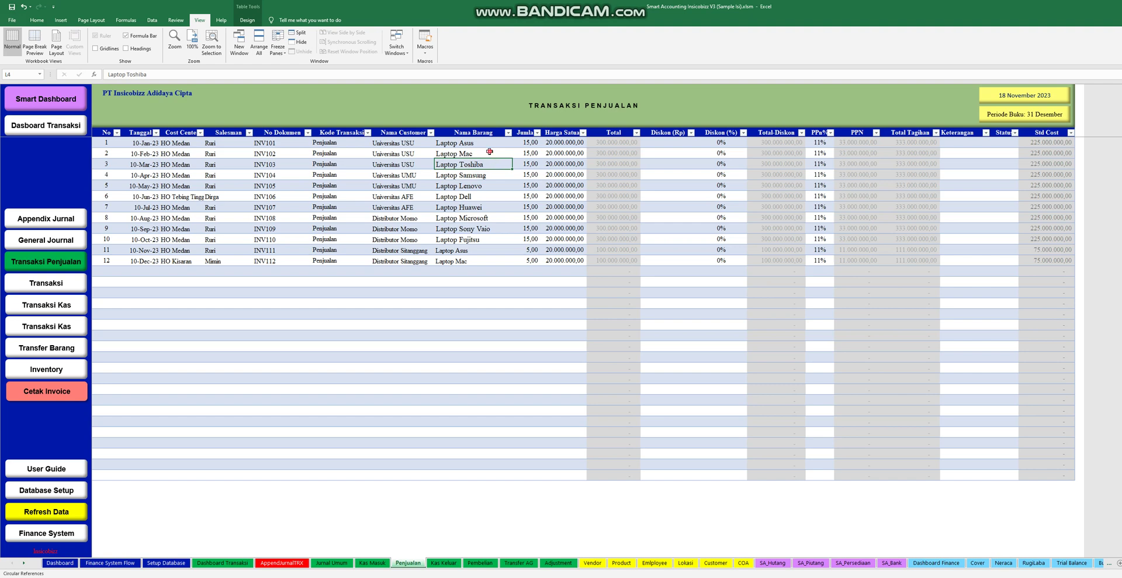
{"action": "left_click", "coordinate": [491, 153]}
{"action": "left_click", "coordinate": [484, 140]}
{"action": "left_click", "coordinate": [530, 143]}
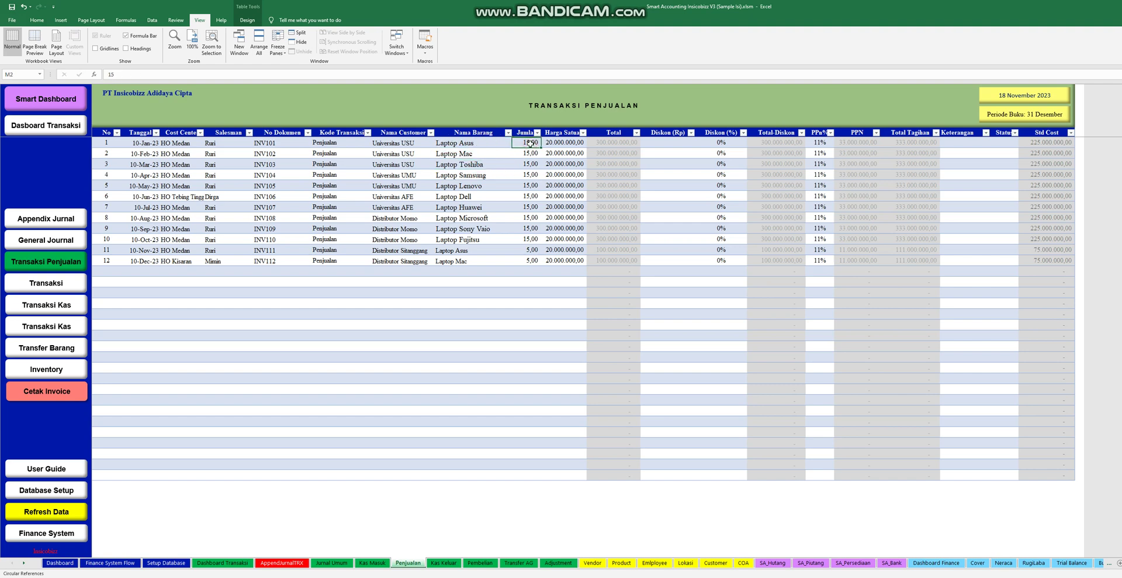
{"action": "left_click", "coordinate": [533, 163]}
{"action": "left_click", "coordinate": [561, 153]}
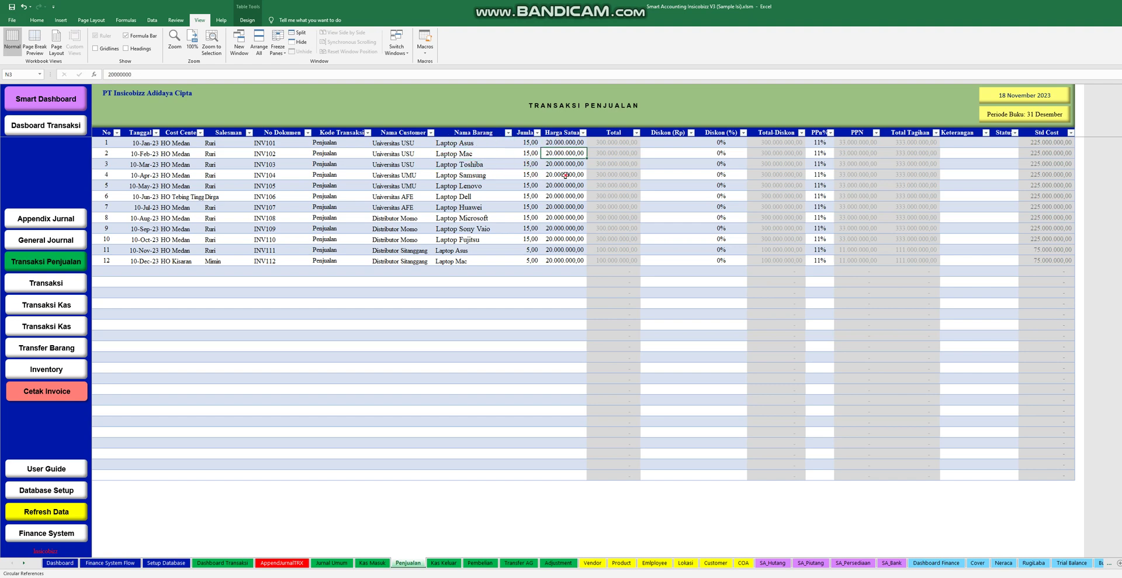
{"action": "left_click", "coordinate": [565, 175]}
{"action": "left_click", "coordinate": [668, 152]}
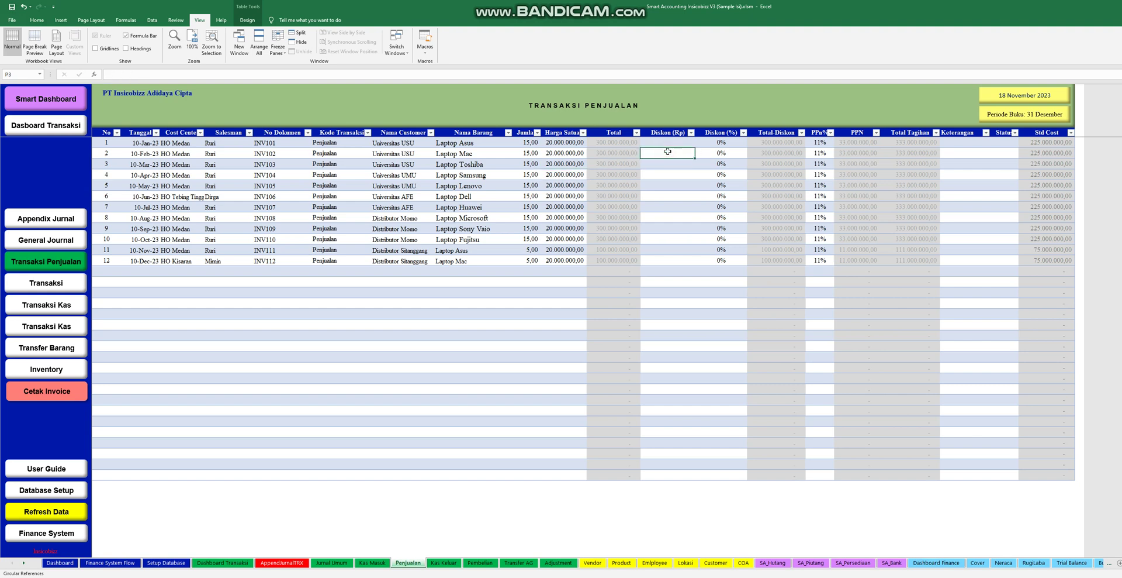
- Enter an 11% discount for the Laptop Mac sale in row 2 and a 1.000.000 rupiah discount for the Laptop Toshiba sale
{"action": "left_click", "coordinate": [716, 153]}
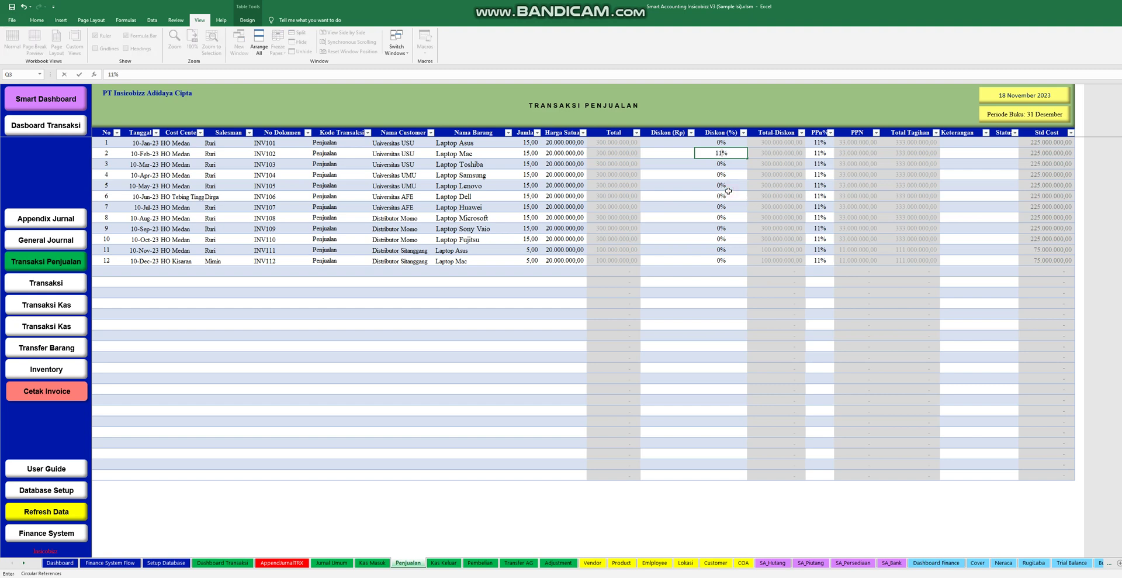
{"action": "type", "text": "11"}
{"action": "left_click", "coordinate": [705, 180]}
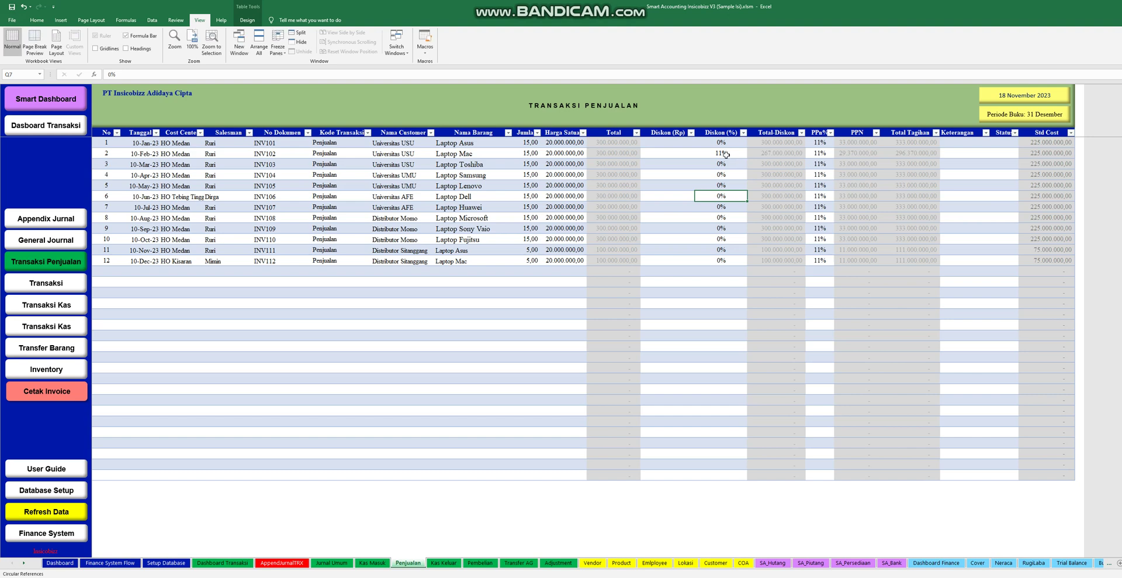
{"action": "left_click", "coordinate": [669, 166]}
{"action": "type", "text": "1.000"}
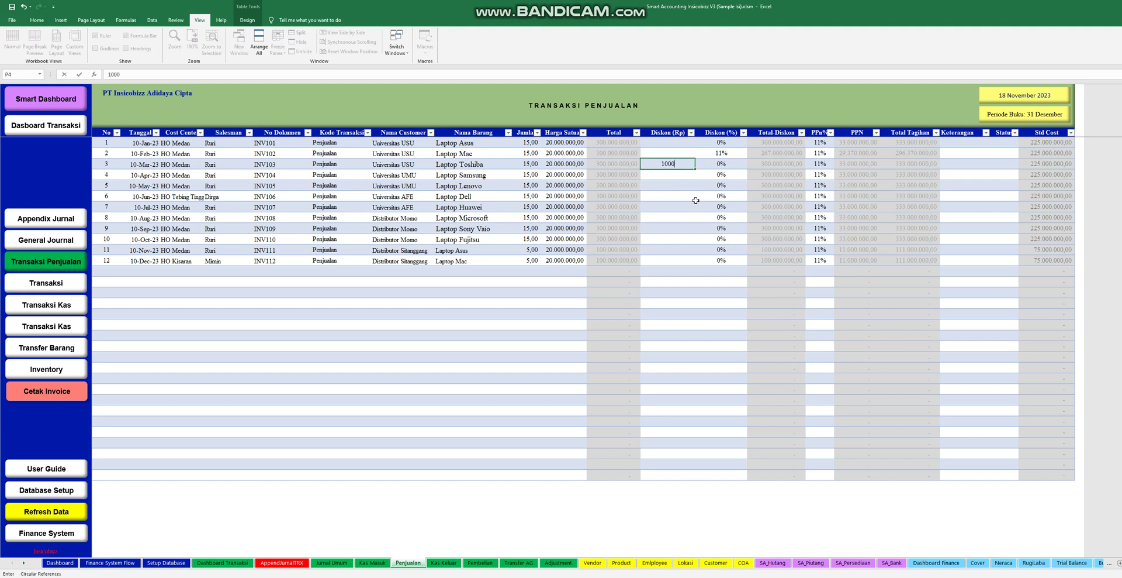
{"action": "type", "text": ".000"}
{"action": "left_click", "coordinate": [683, 205]}
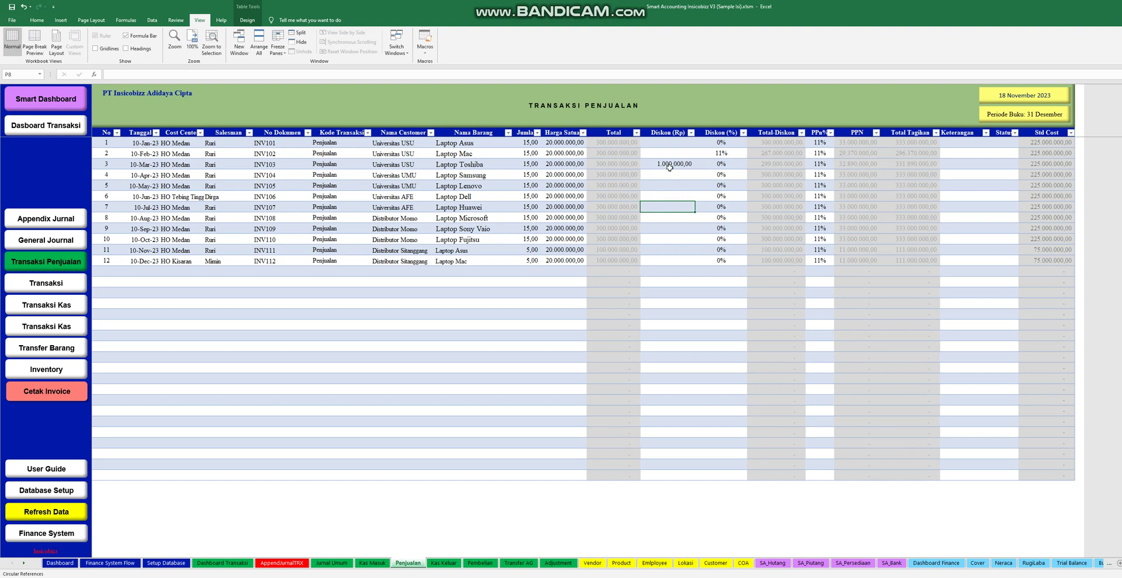
- Undo both trial discount entries in the sales table
{"action": "key", "text": "ctrl+z"}
{"action": "key", "text": "ctrl+z"}
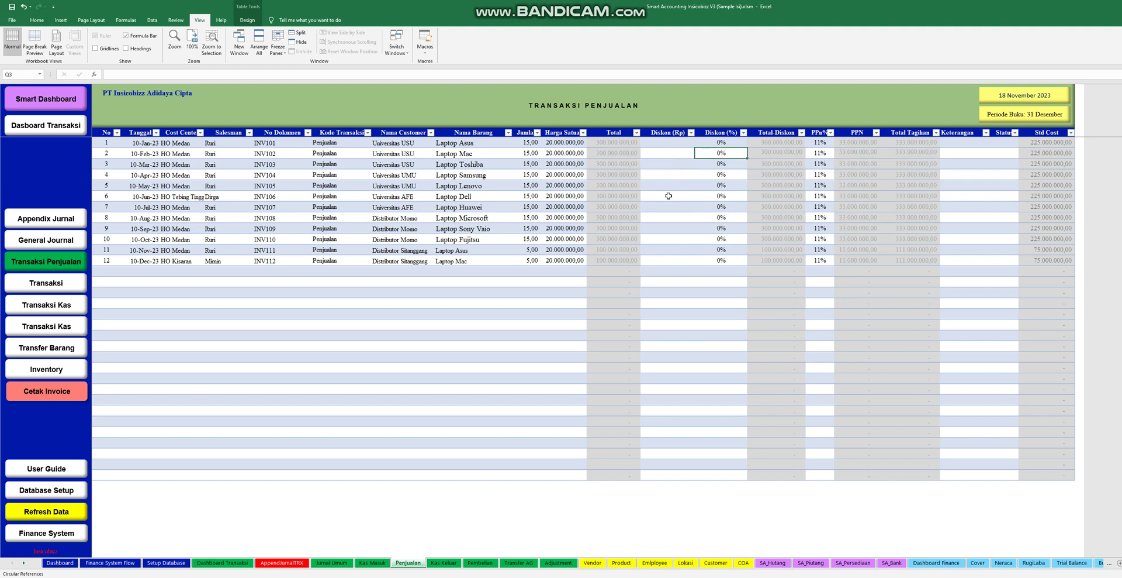
{"action": "left_click", "coordinate": [668, 196]}
- Open the Transaksi Pembelian sheet and review the recorded laptop purchases
{"action": "left_click", "coordinate": [70, 285]}
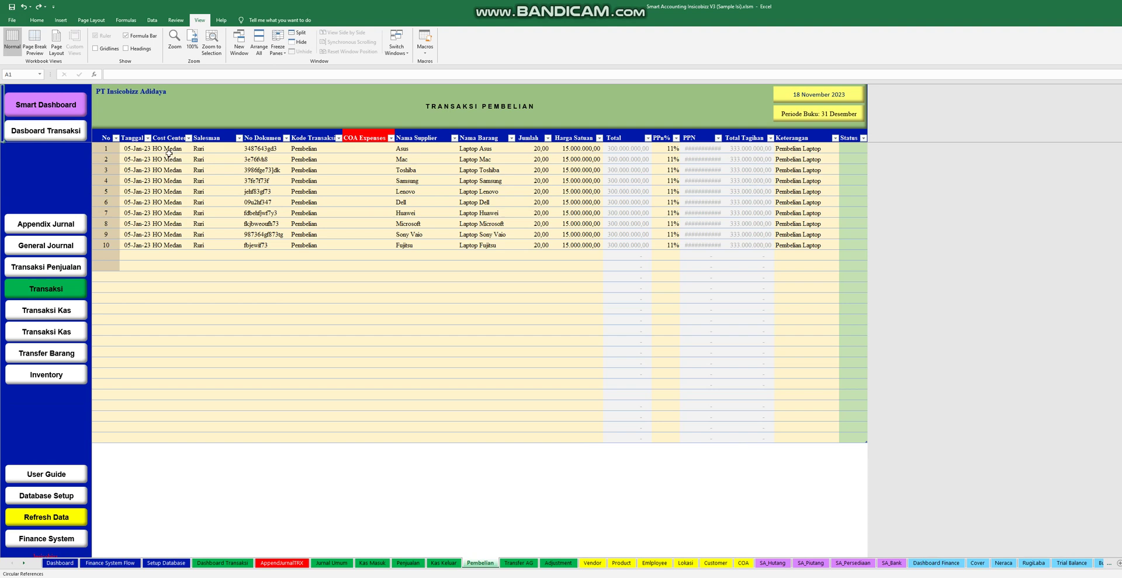
{"action": "left_click_drag", "start_coordinate": [169, 155], "coordinate": [169, 150]}
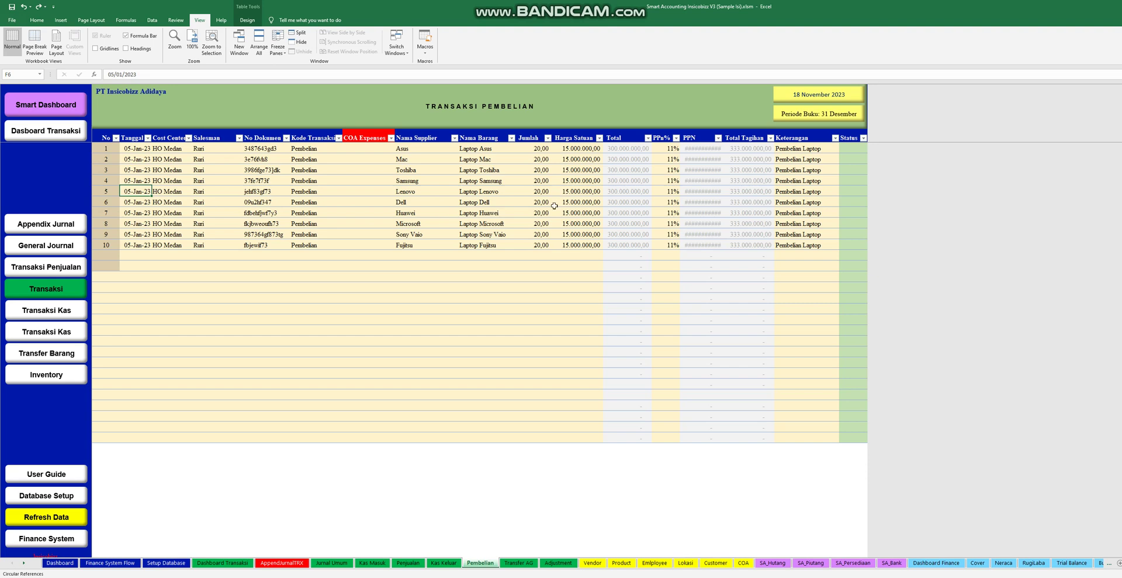
- Compare the cash receipts in Transaksi Kas Masuk with the payments in Transaksi Kas Keluar
{"action": "left_click", "coordinate": [75, 315]}
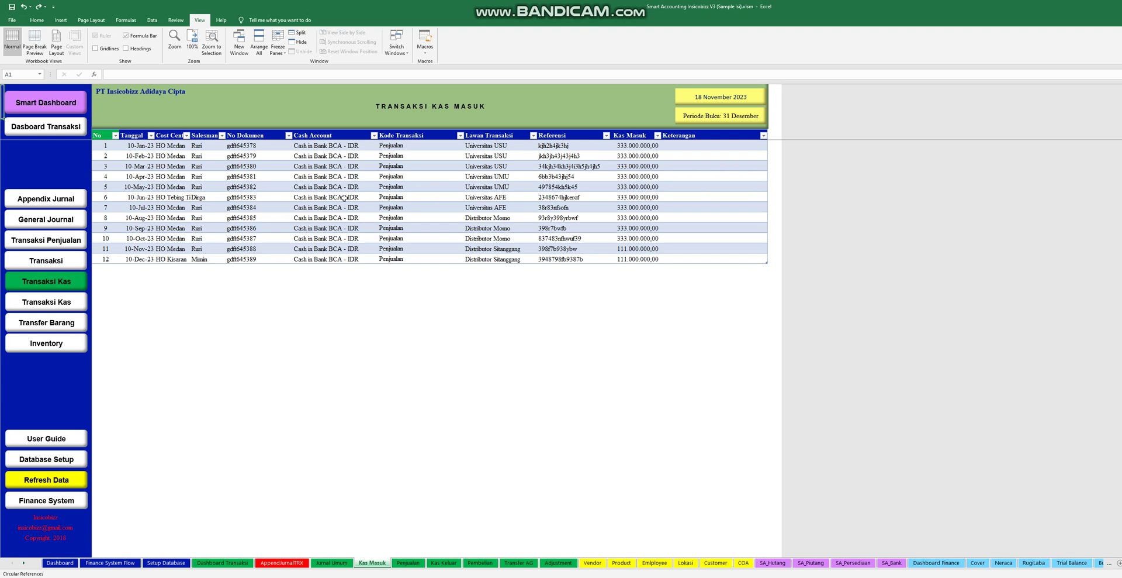
{"action": "left_click", "coordinate": [69, 302]}
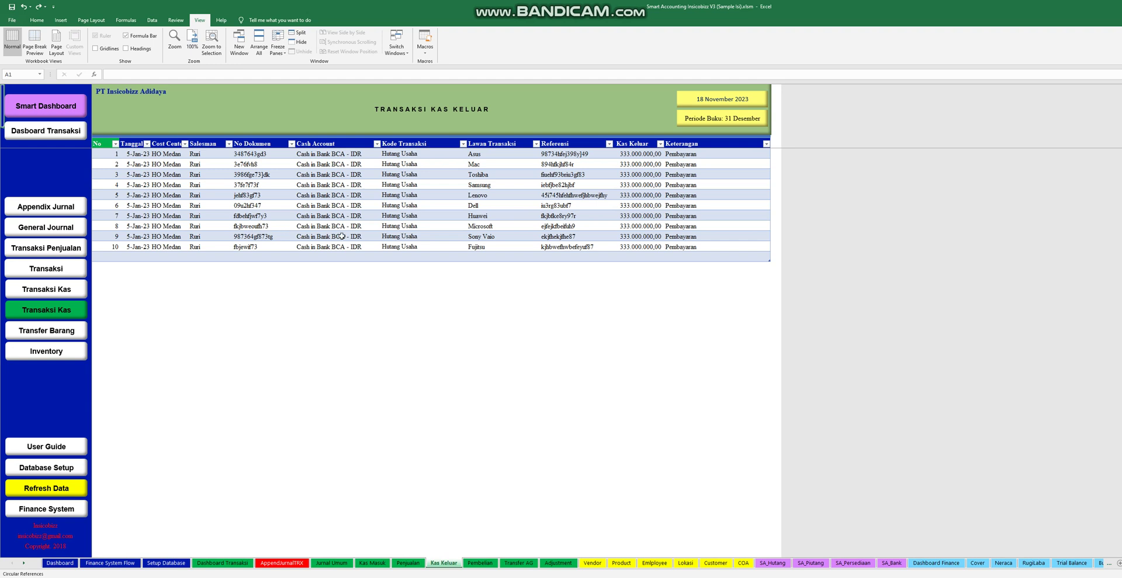
{"action": "left_click", "coordinate": [77, 305]}
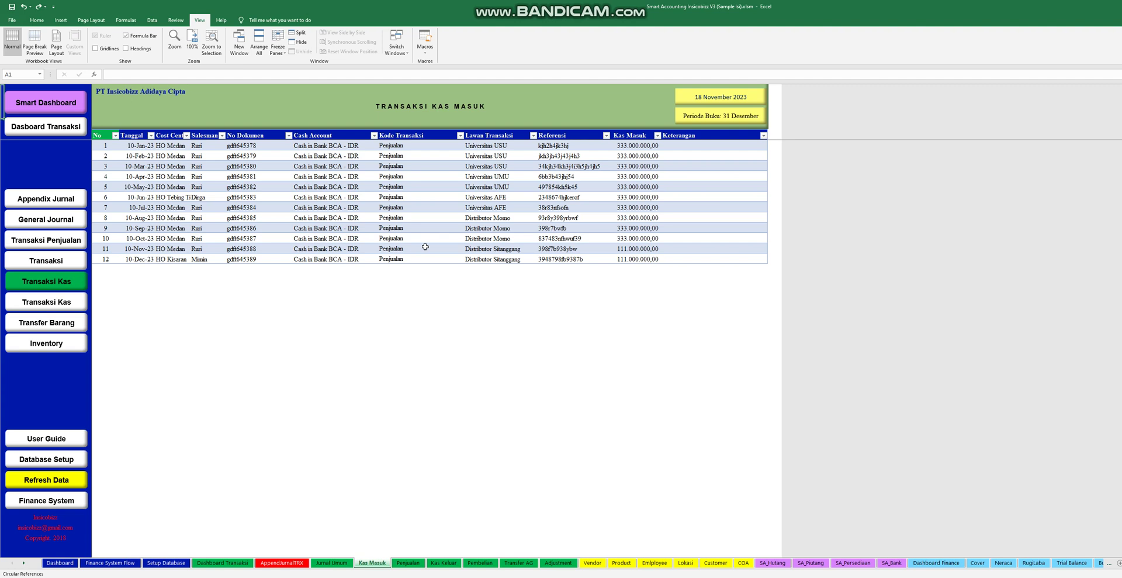
{"action": "left_click", "coordinate": [75, 310]}
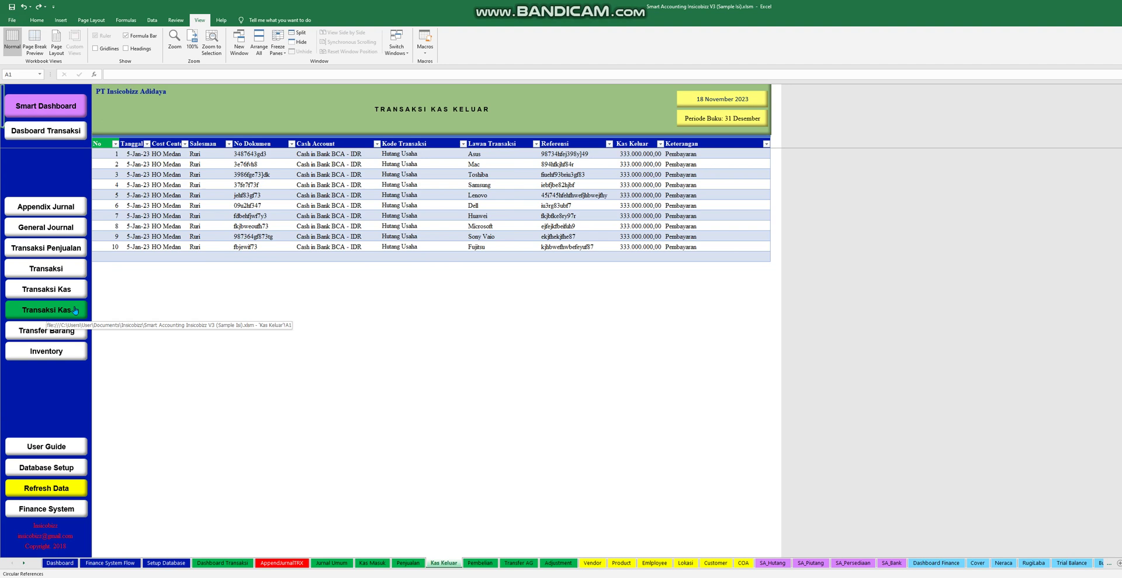
- Examine the column layouts of the Transfer Antar Cost Center and Inventory Adjustment sheets
{"action": "left_click", "coordinate": [64, 331]}
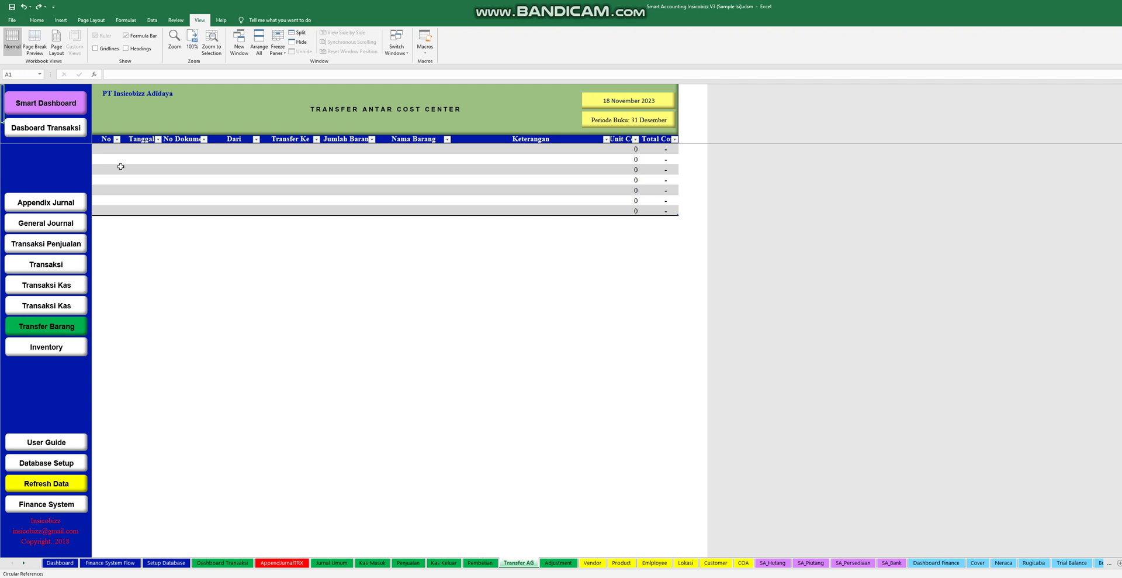
{"action": "left_click", "coordinate": [49, 345]}
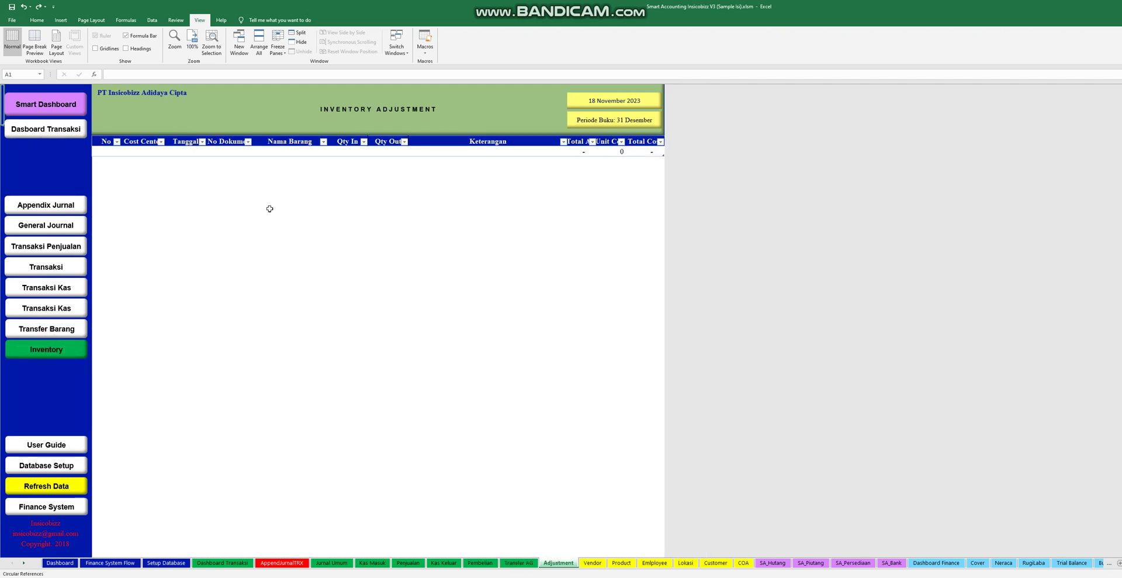
{"action": "left_click", "coordinate": [60, 333]}
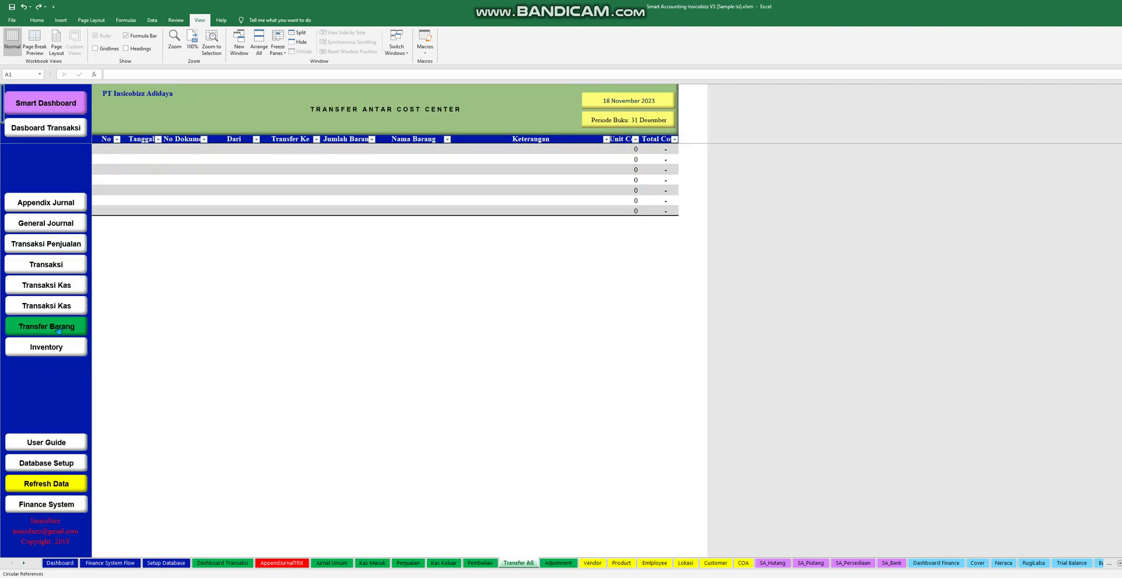
{"action": "left_click", "coordinate": [58, 348]}
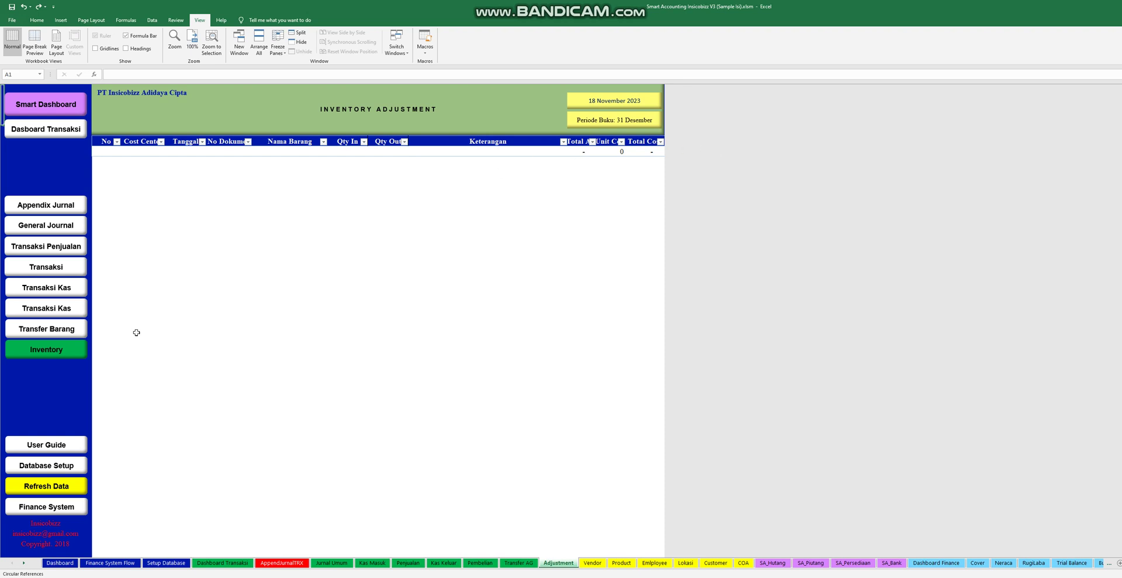
{"action": "left_click", "coordinate": [68, 400]}
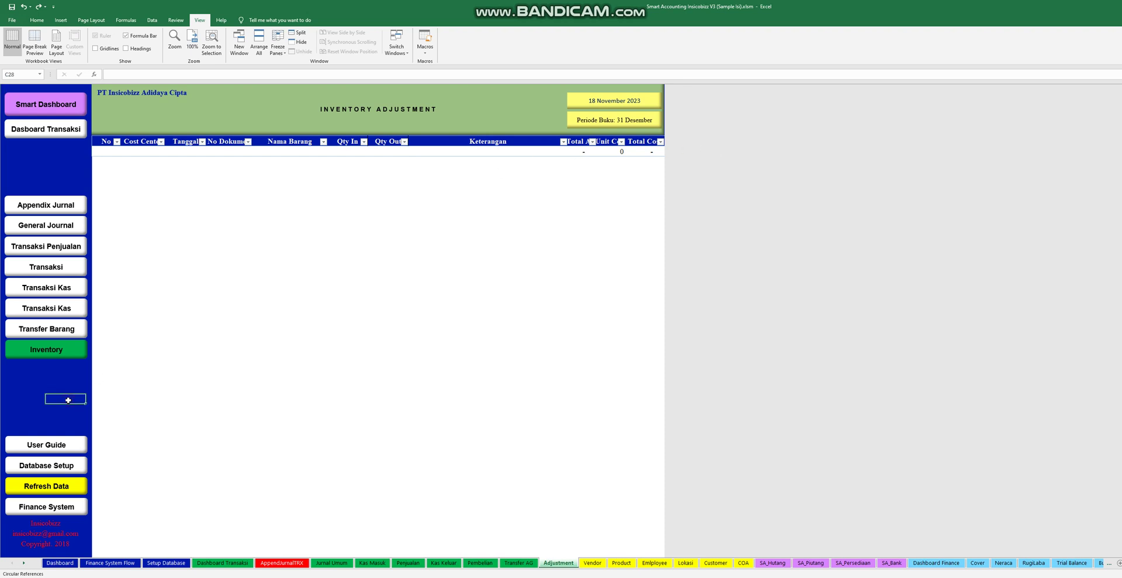